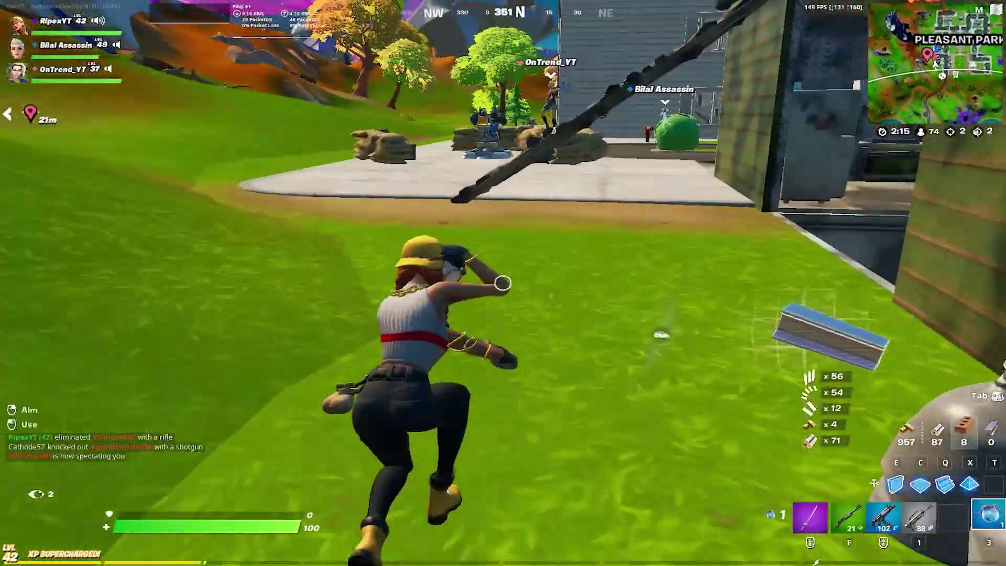
Drink the shield potion to restore shield to 50, then pickaxe the nearby wall.
key(3)
click(503, 282)
key(w)
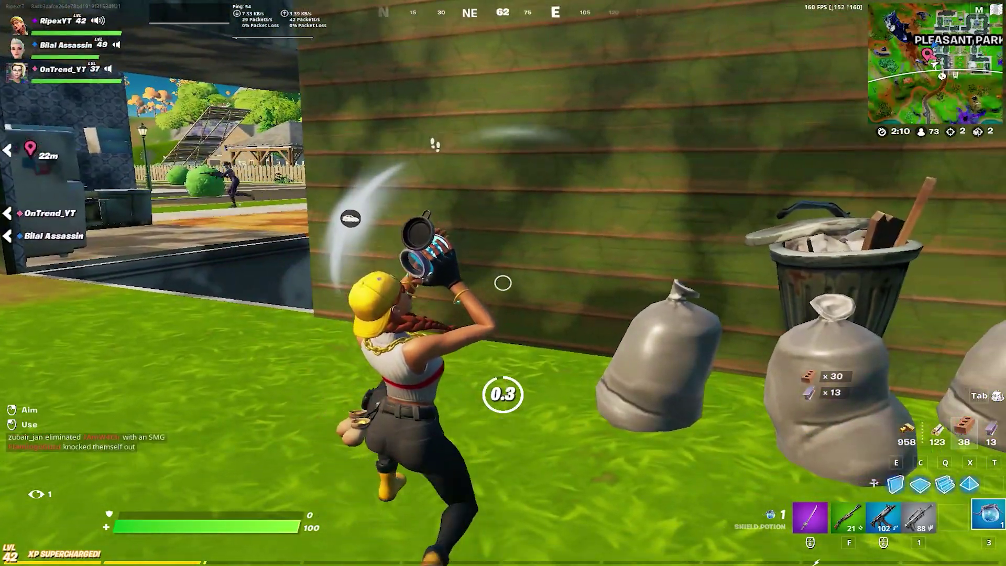
click(503, 283)
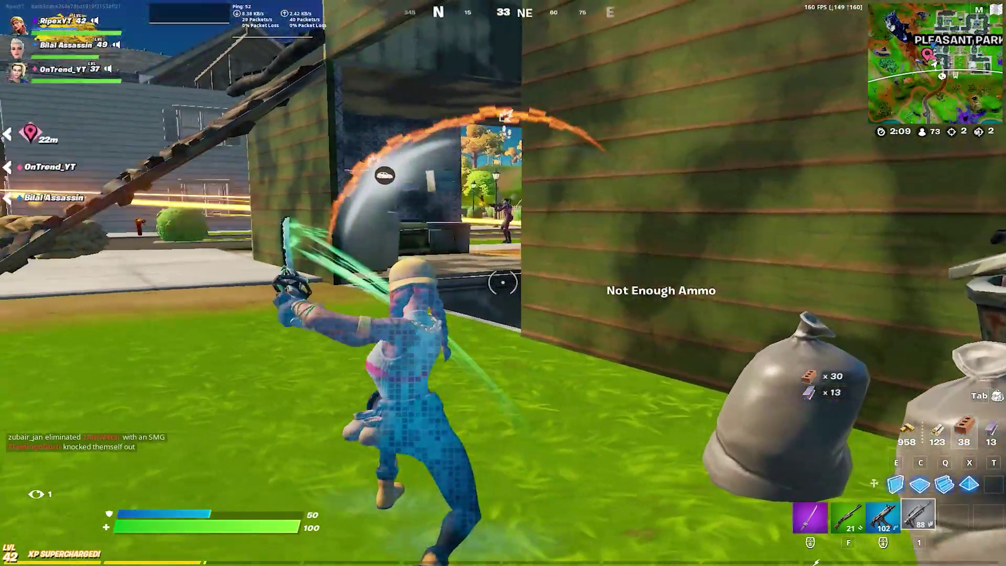
Knock down and eliminate the nearby opponent with the burst assault rifle.
key(1)
click(503, 283)
key(w)
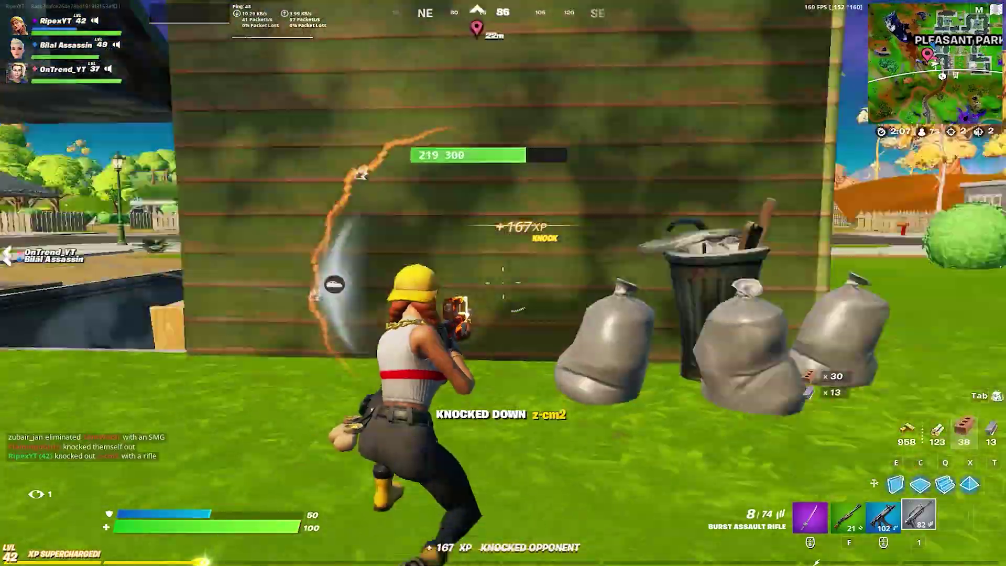
key(r)
key(w)
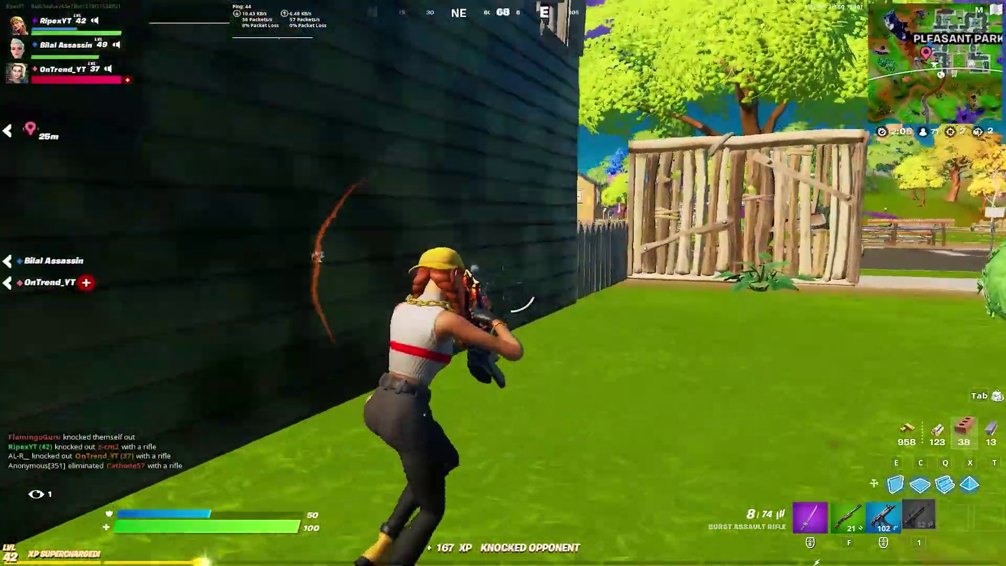
key(w)
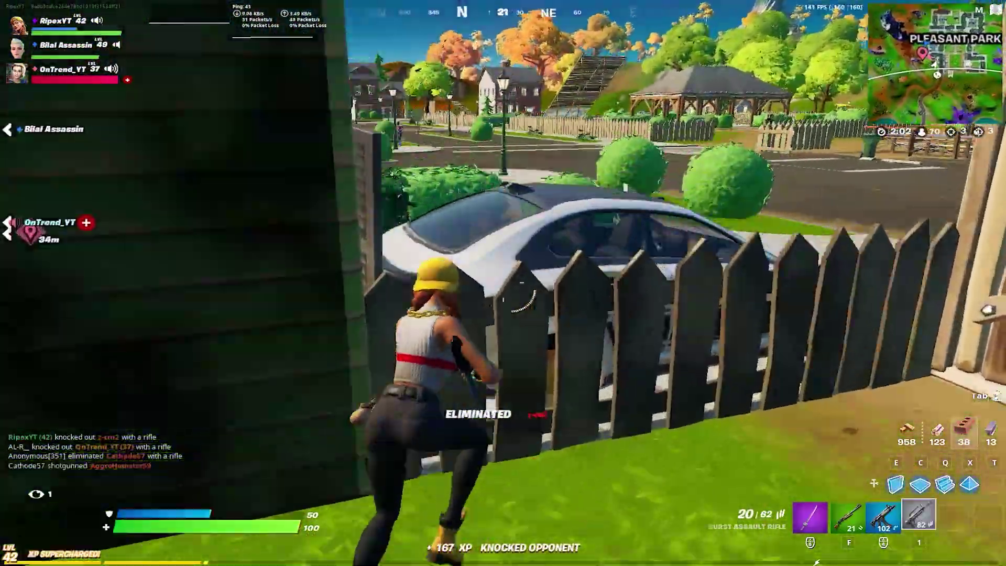
key(space)
right_click(503, 283)
click(502, 283)
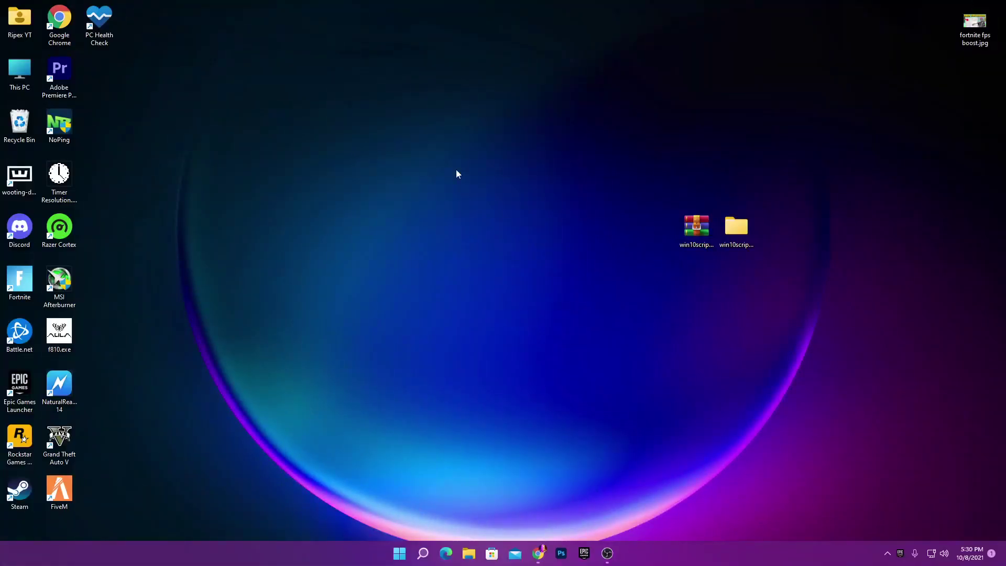
Move the win10script-master.zip icon to an open spot higher on the desktop.
drag(692, 231, 454, 238)
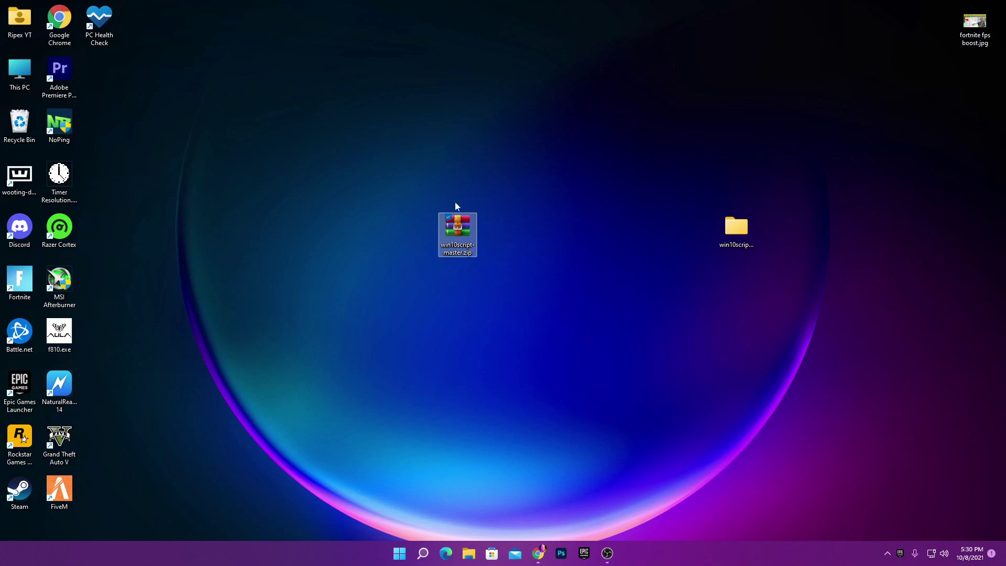
drag(456, 226, 414, 126)
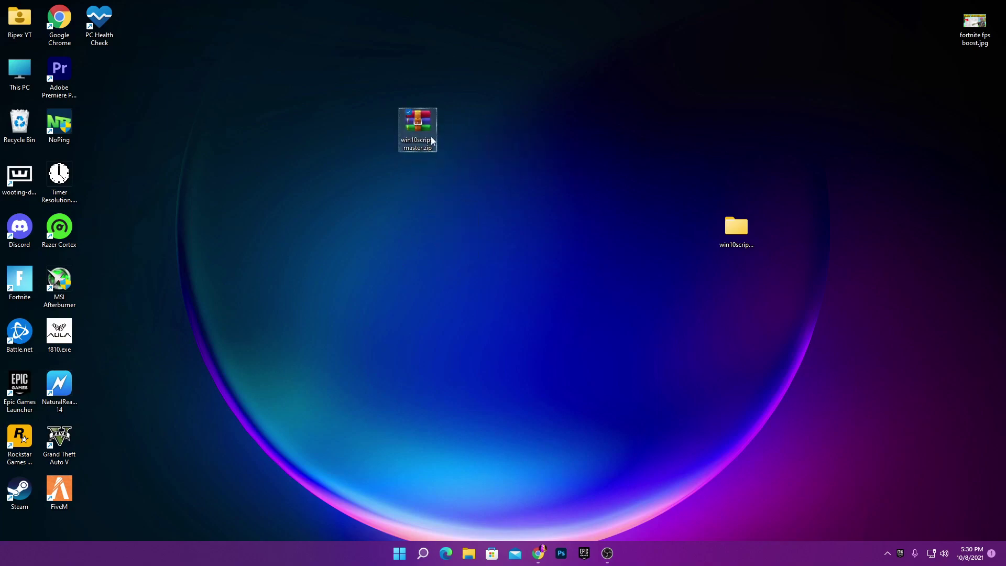
Extract All from win10script-master.zip into the Desktop destination.
right_click(417, 124)
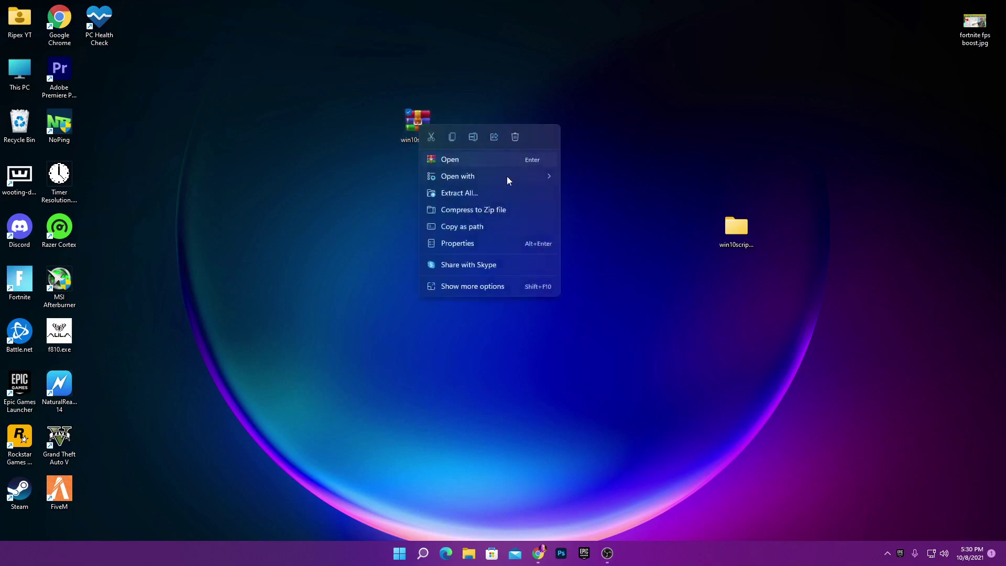
click(472, 194)
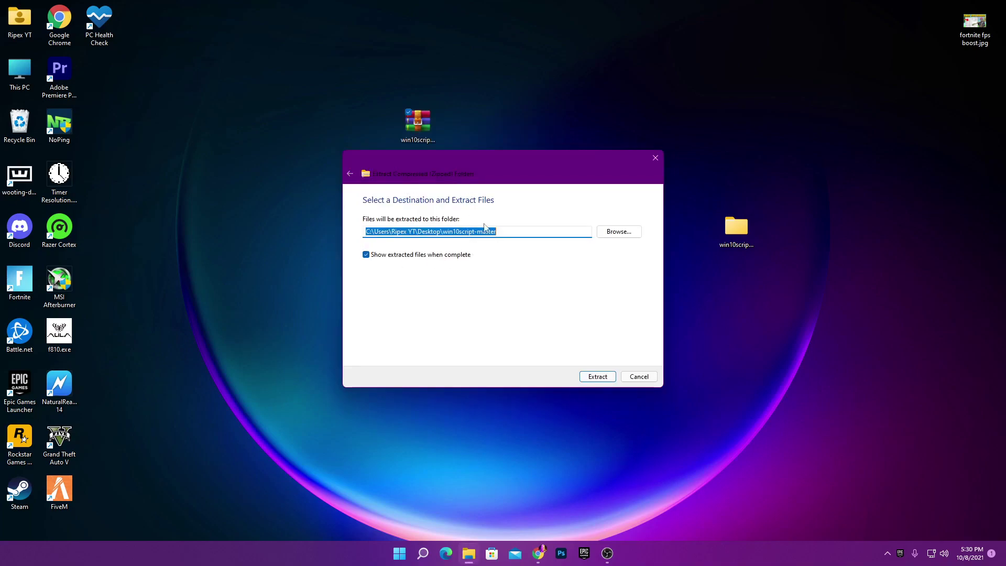
click(585, 374)
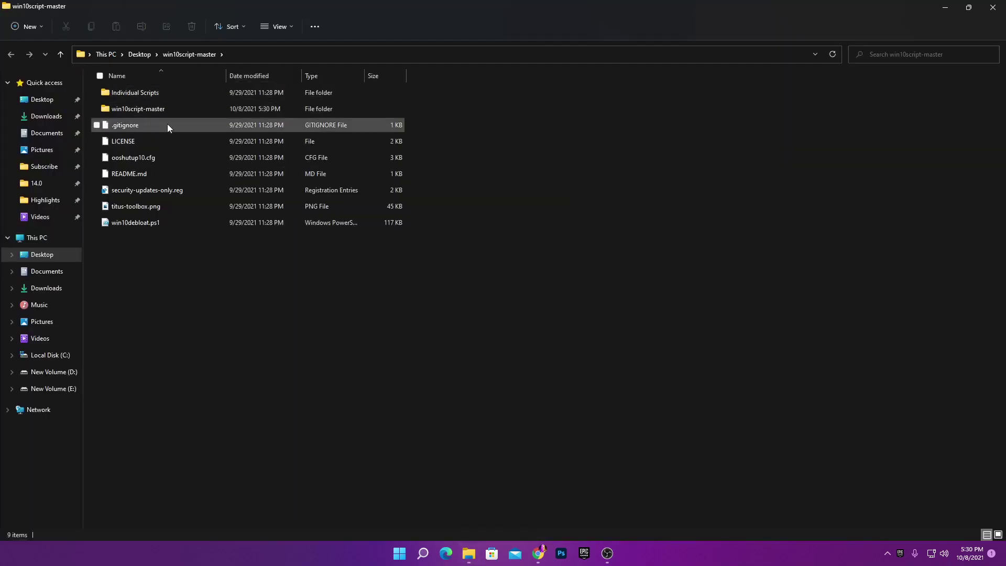
Reopen the win10script-master folder maximized and bring up win10debloat.ps1's context menu.
double_click(340, 14)
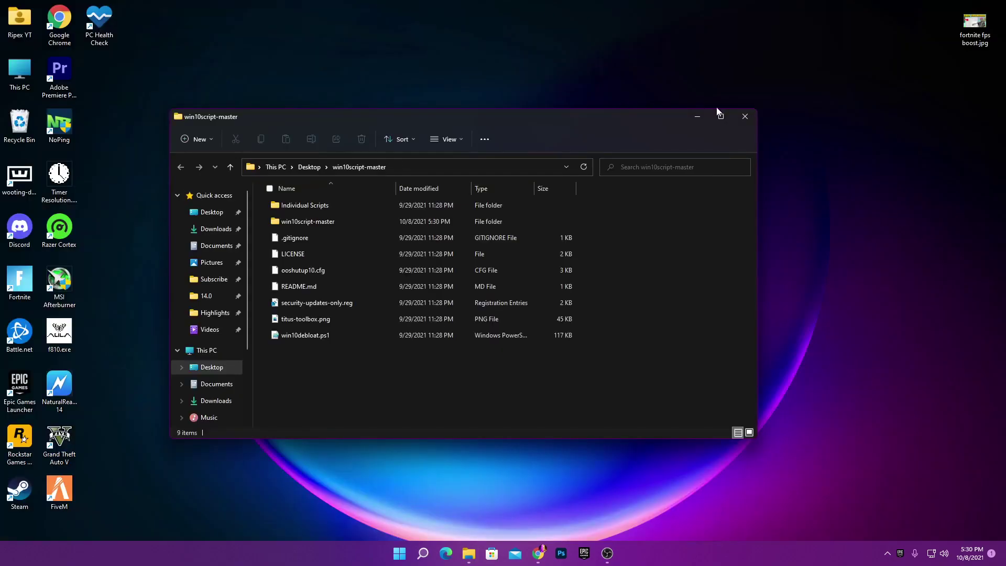
click(747, 114)
click(738, 231)
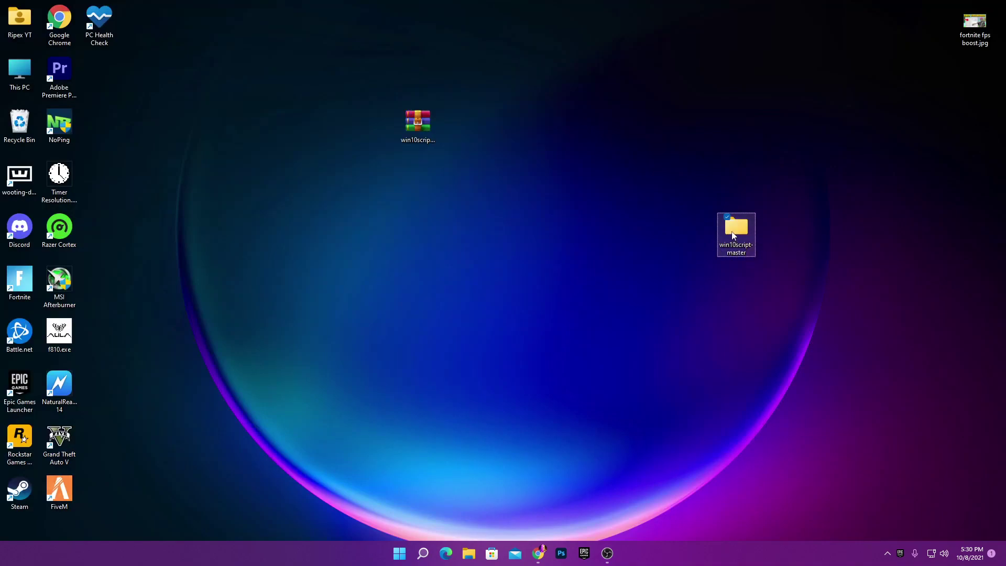
double_click(731, 231)
double_click(498, 118)
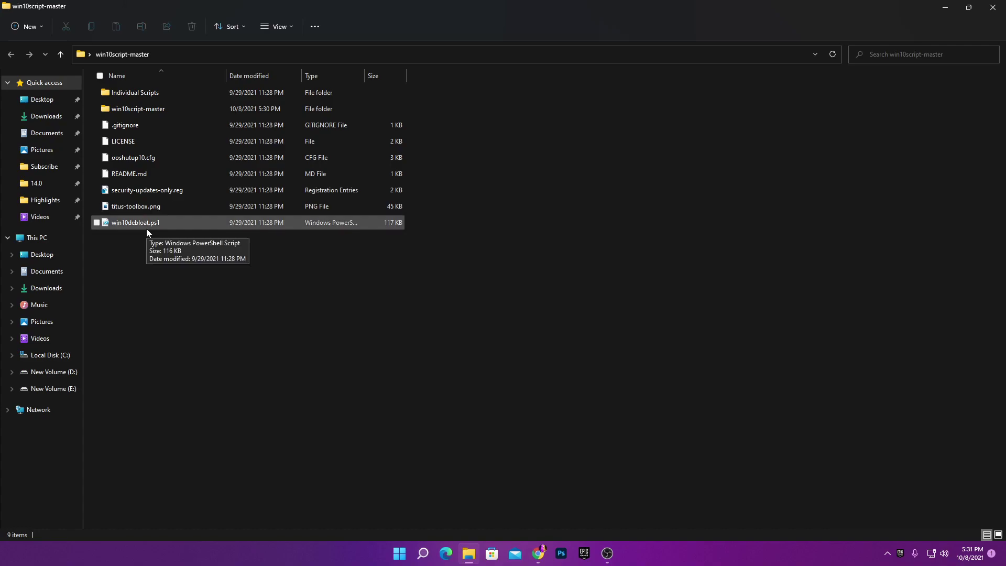
right_click(135, 219)
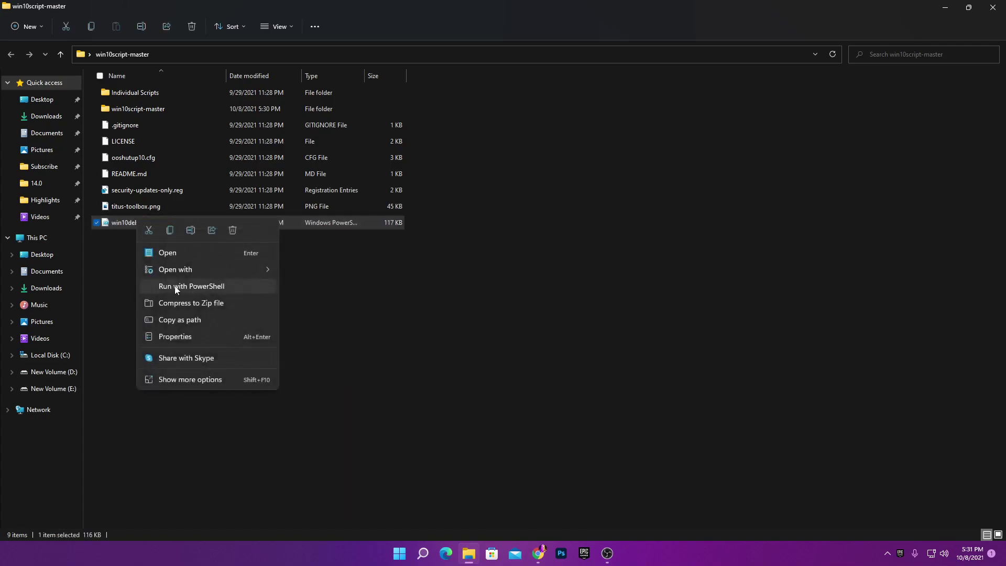
Run win10debloat.ps1 with PowerShell as administrator to open the Windows 10 Debloat toolbox.
click(209, 286)
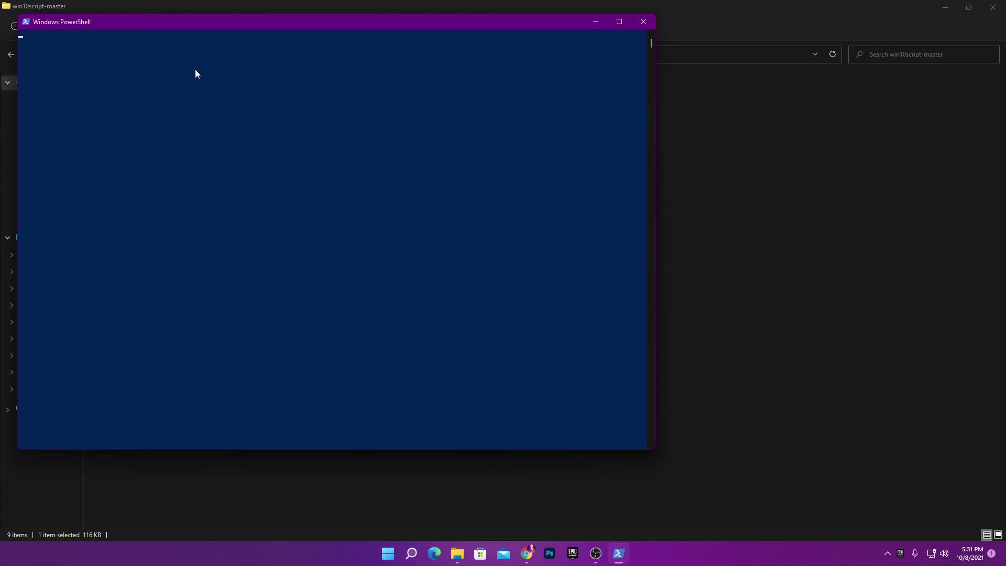
key(Return)
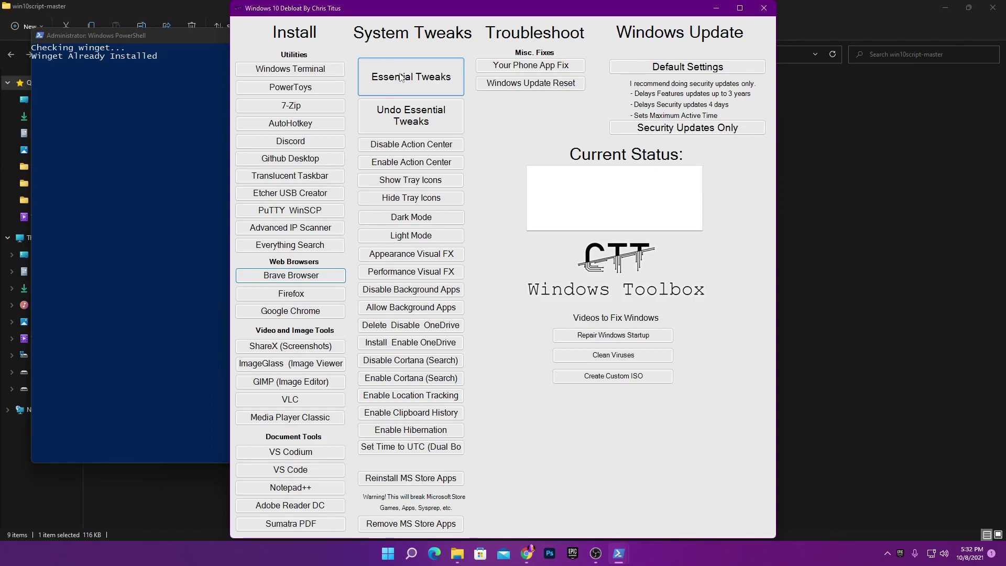
Run Essential Tweaks and follow its progress in the console until it reports done.
click(423, 79)
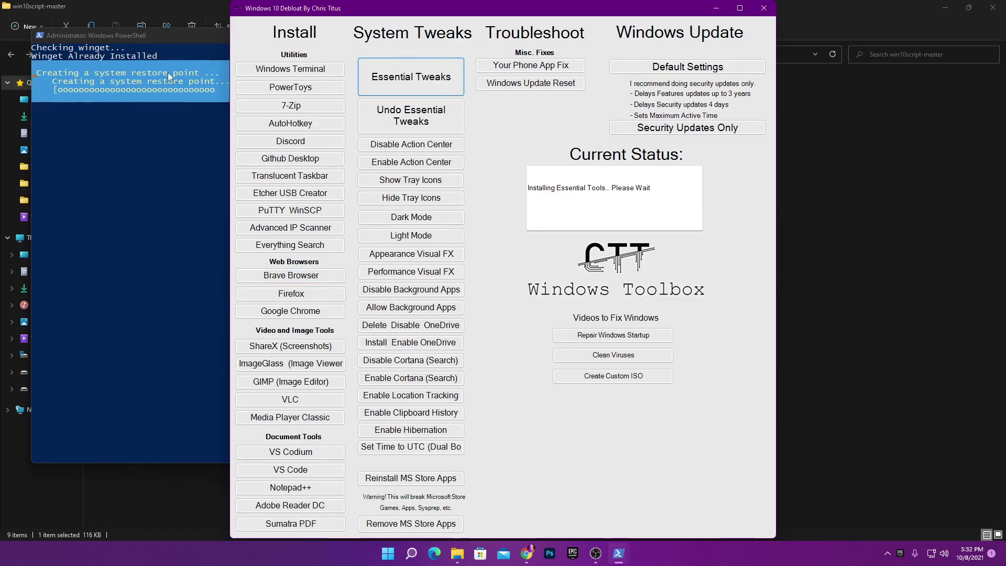
click(174, 45)
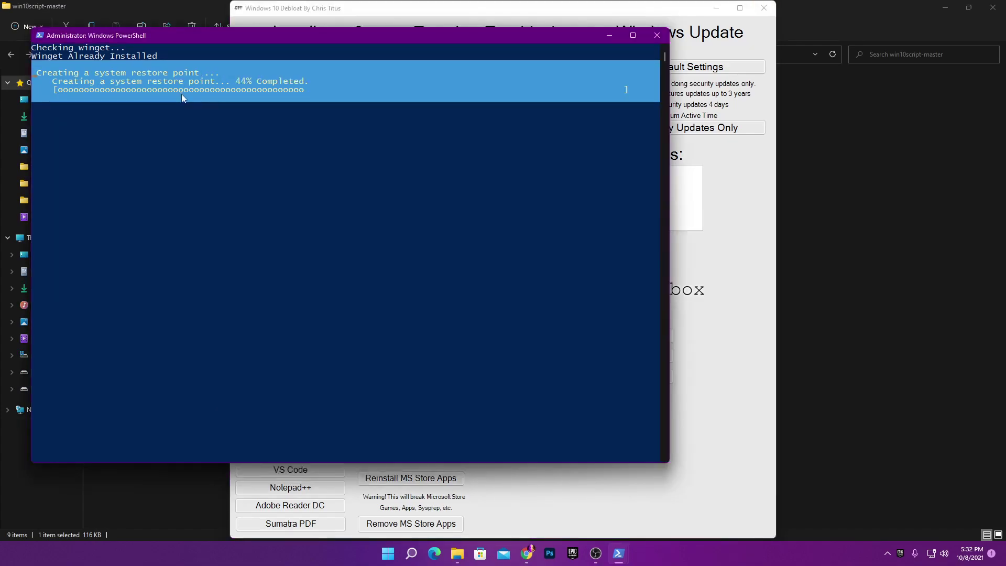
click(608, 35)
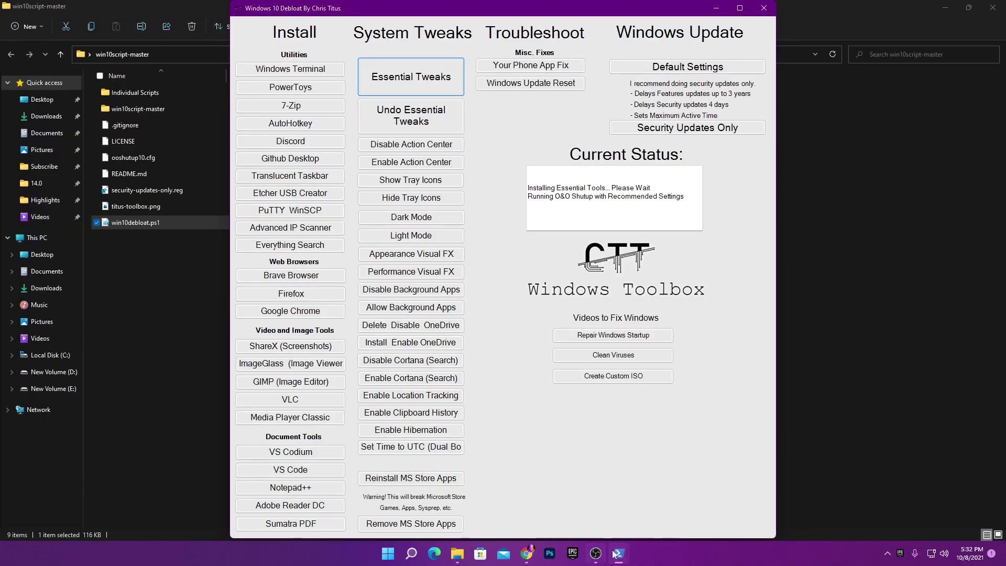
mouse_move(622, 545)
click(586, 490)
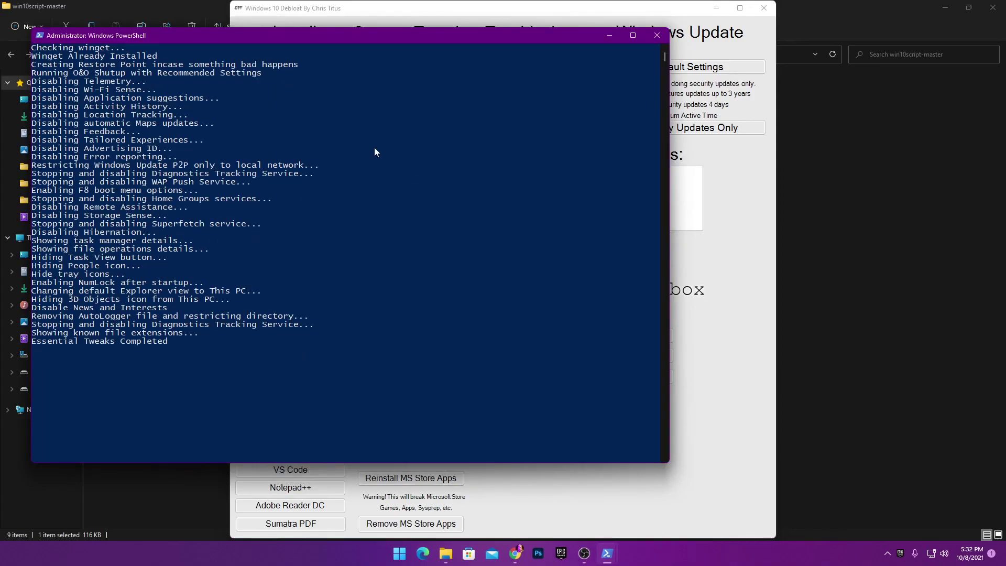
click(454, 10)
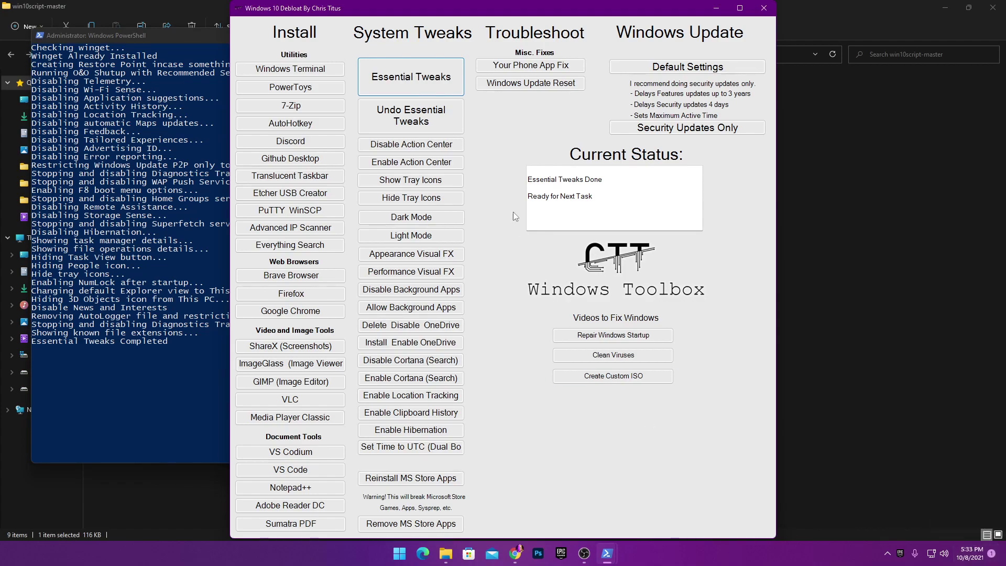
Disable the Action Center, then check the taskbar's hidden notification icons.
click(407, 149)
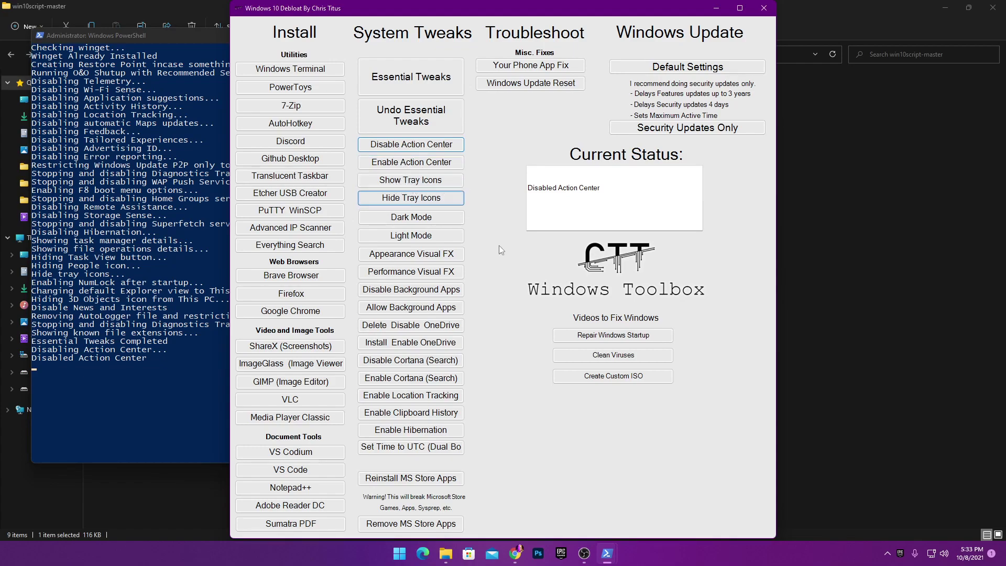
click(886, 553)
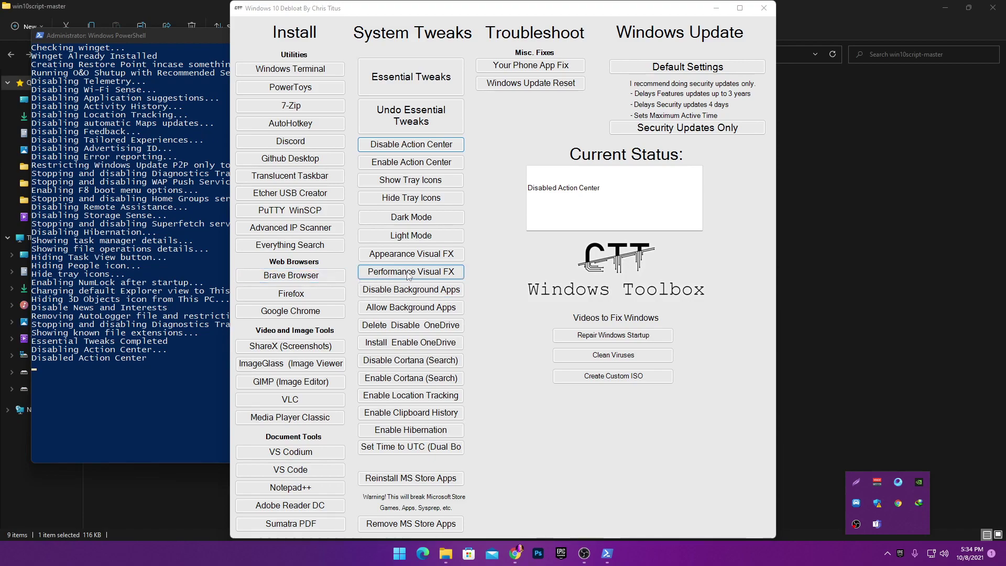
Apply Performance Visual FX and Disable Background Apps.
click(414, 276)
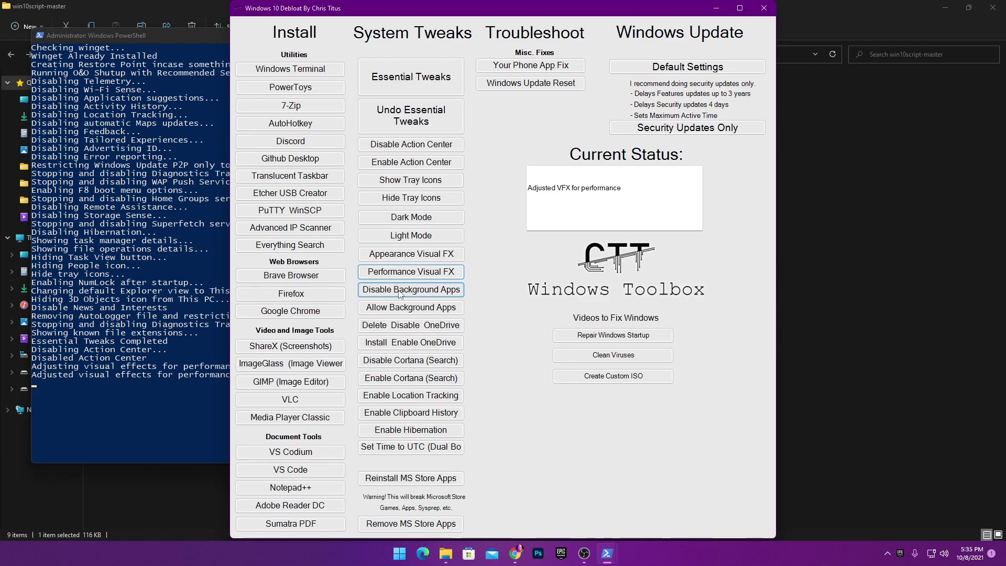
click(390, 291)
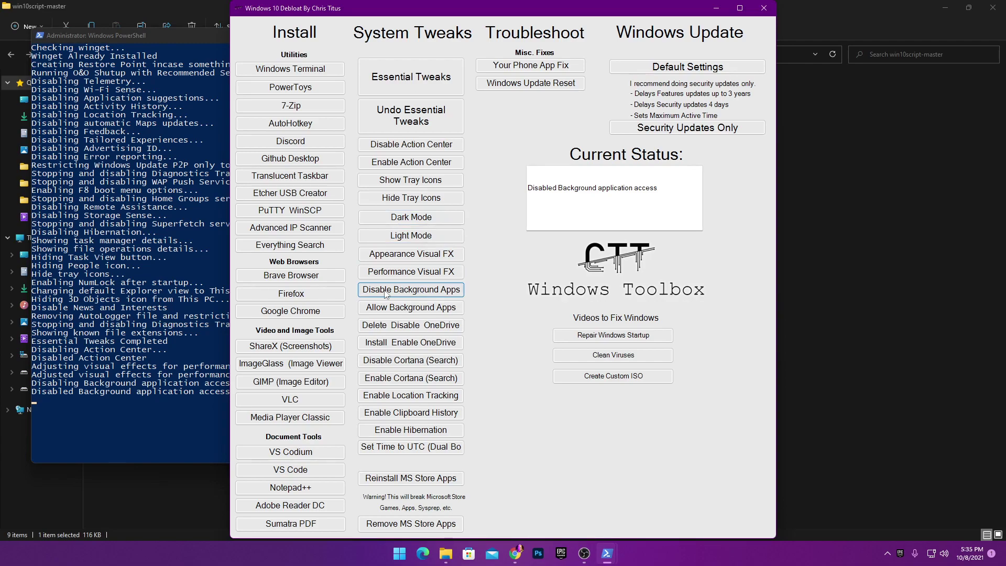
Run Delete Disable OneDrive, then Disable Cortana (Search).
click(390, 329)
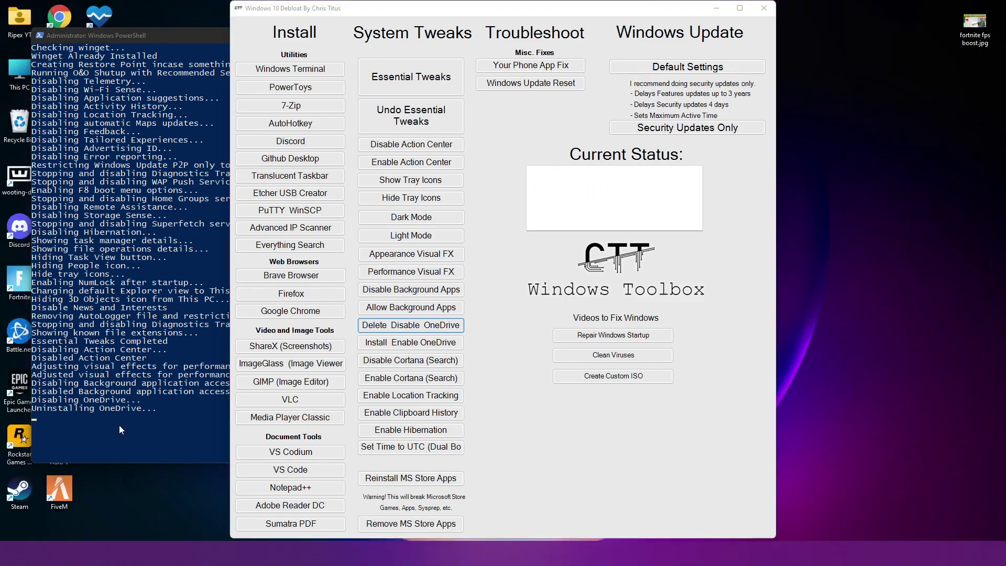
click(565, 197)
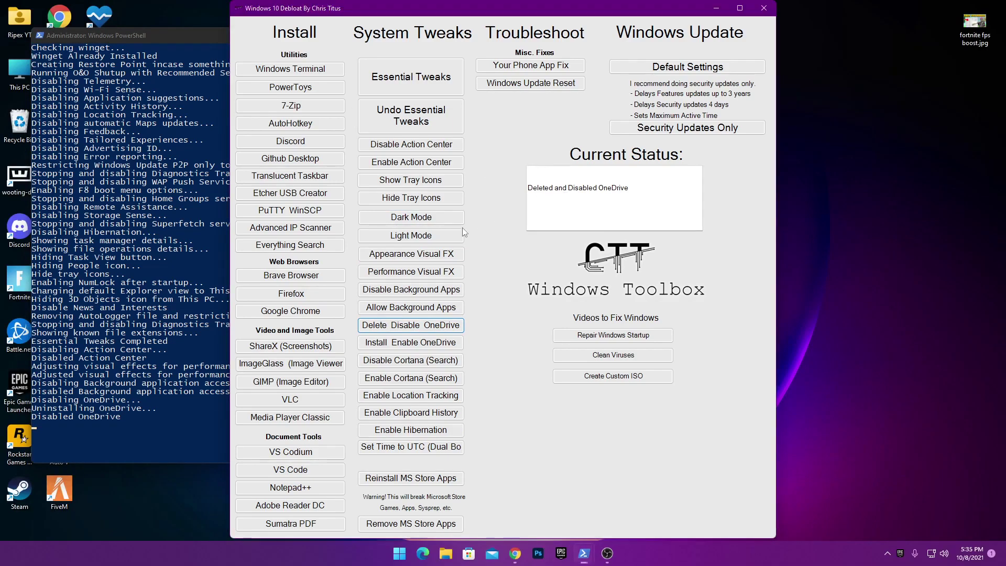
click(395, 363)
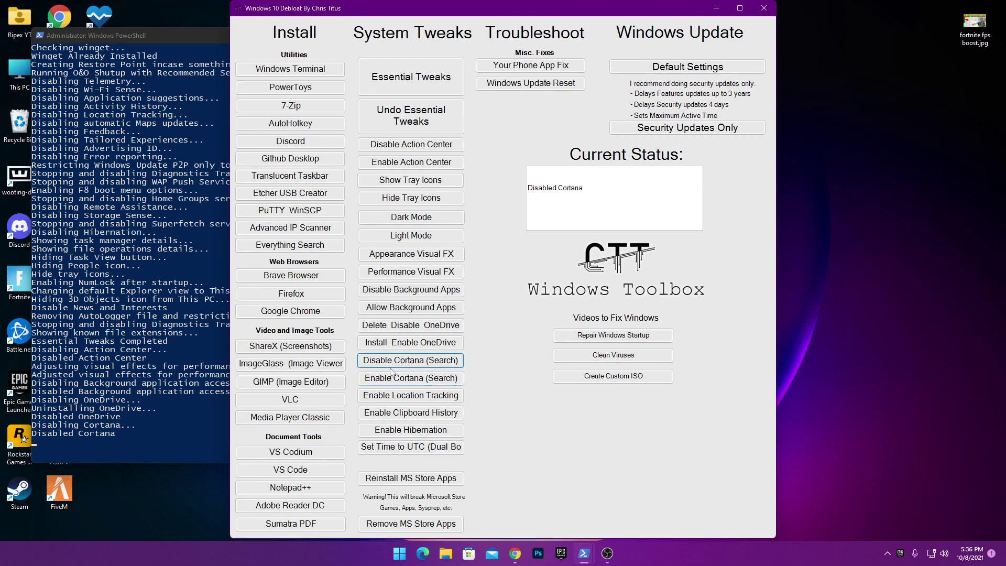
Run Enable Cortana (Search), then Enable Clipboard History.
click(392, 381)
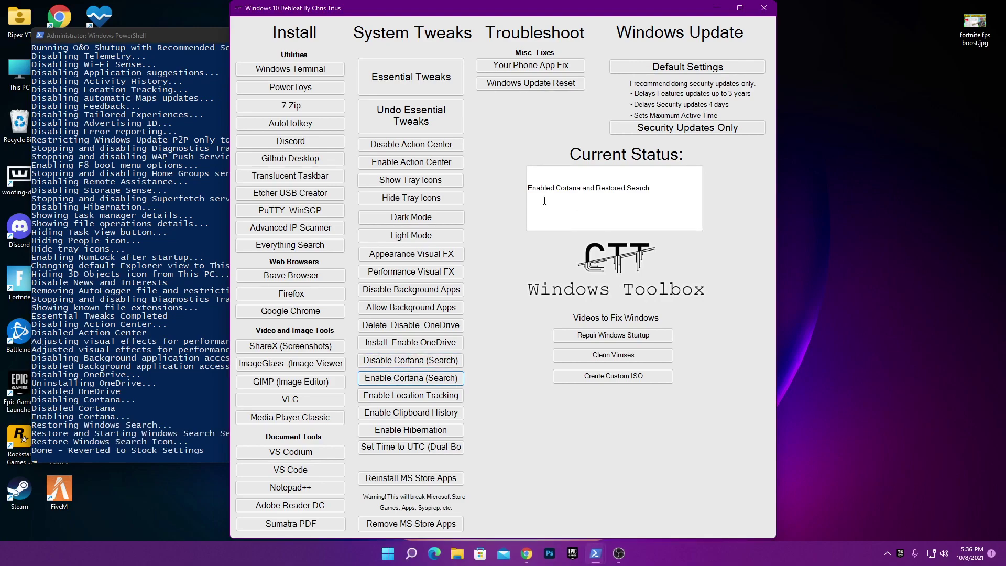
click(394, 413)
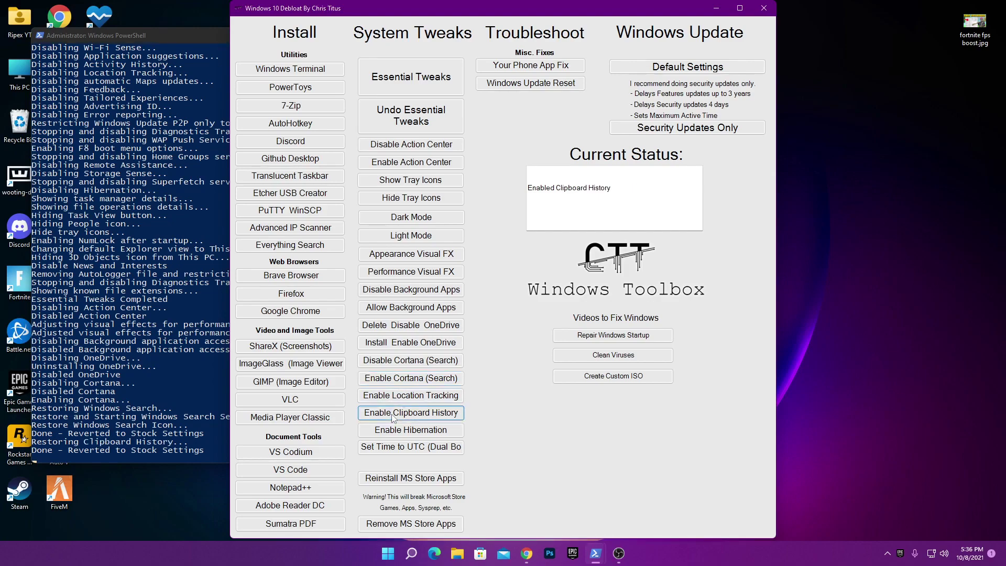